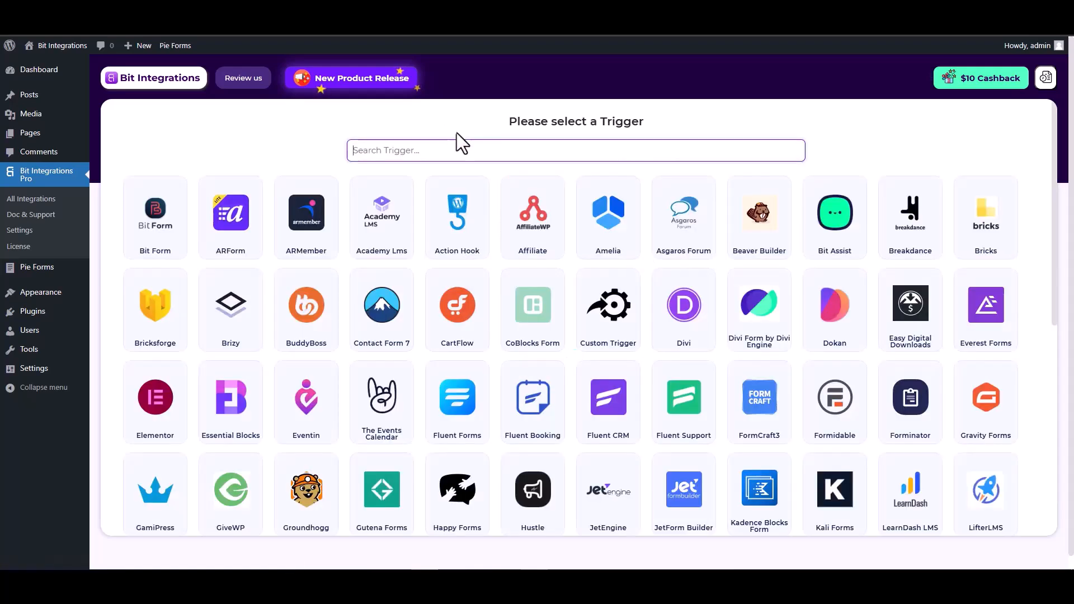
Search the triggers for 'pie' and select Pie Forms as the trigger
{"action": "left_click", "coordinate": [467, 146]}
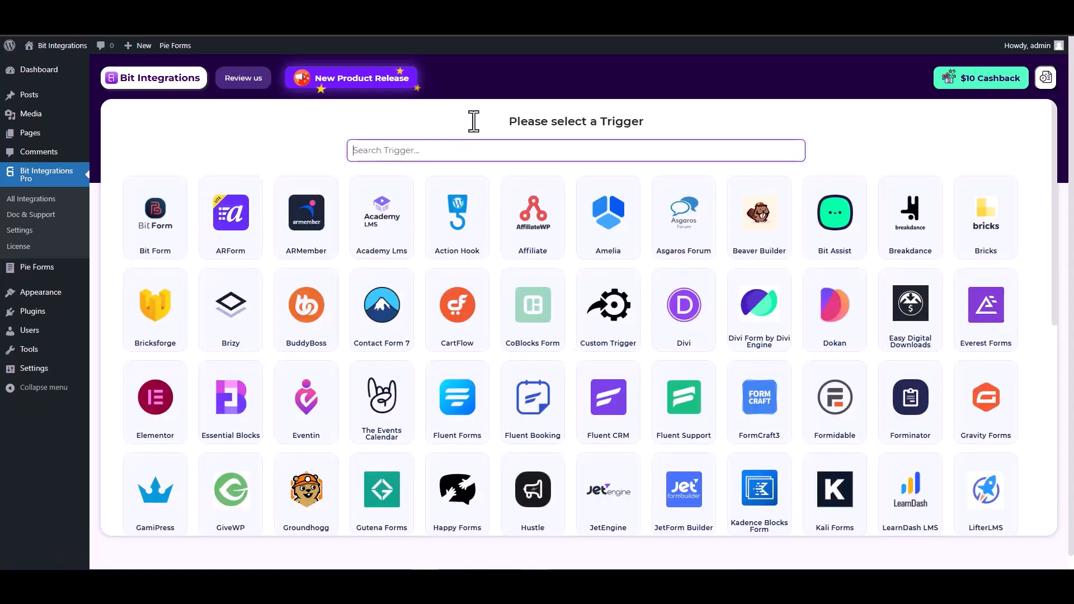
{"action": "type", "text": "pie"}
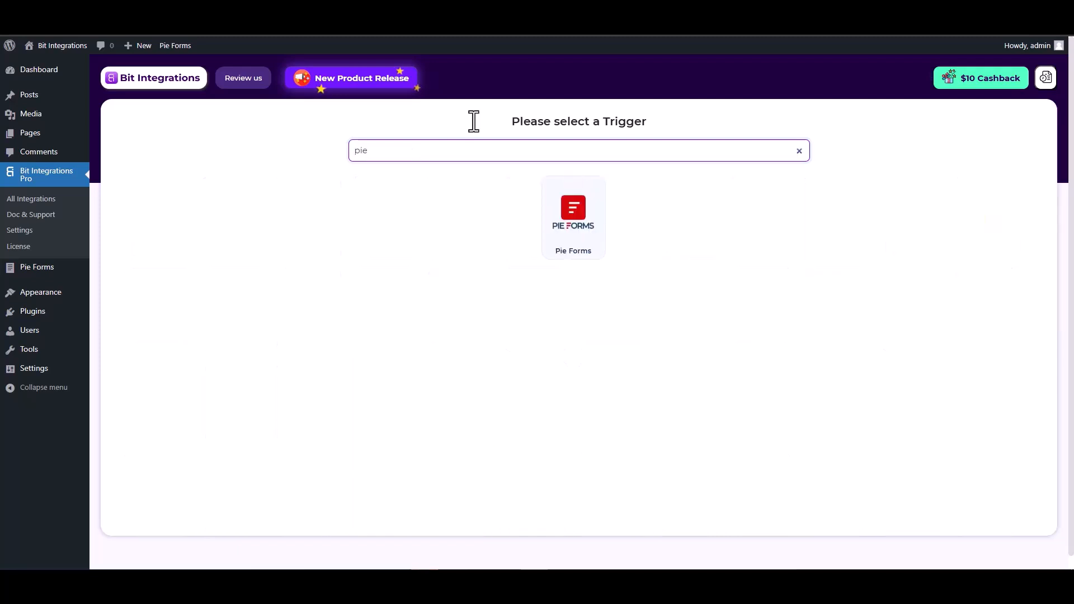
{"action": "left_click", "coordinate": [572, 226]}
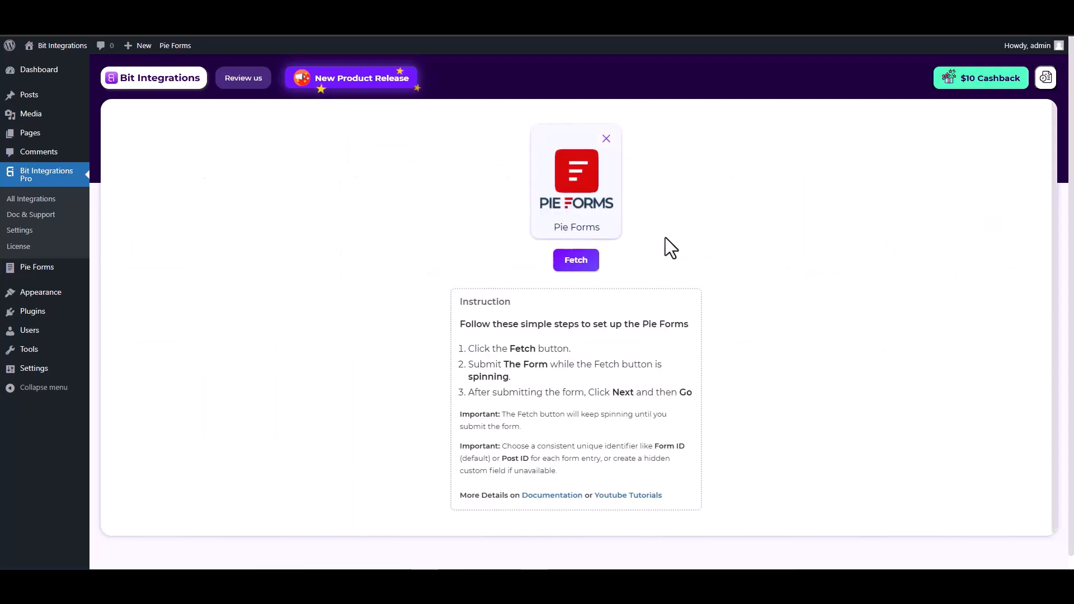
Start fetching, then enter a test name and test e-mail in the Pie Forms form
{"action": "left_click", "coordinate": [576, 261]}
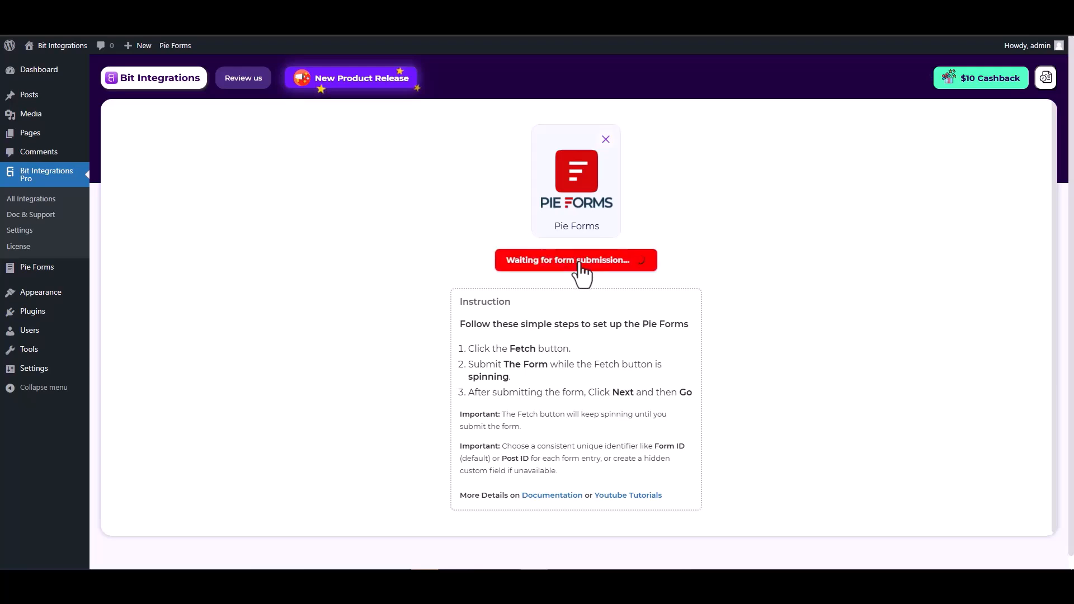
{"action": "key", "text": "ctrl+Tab"}
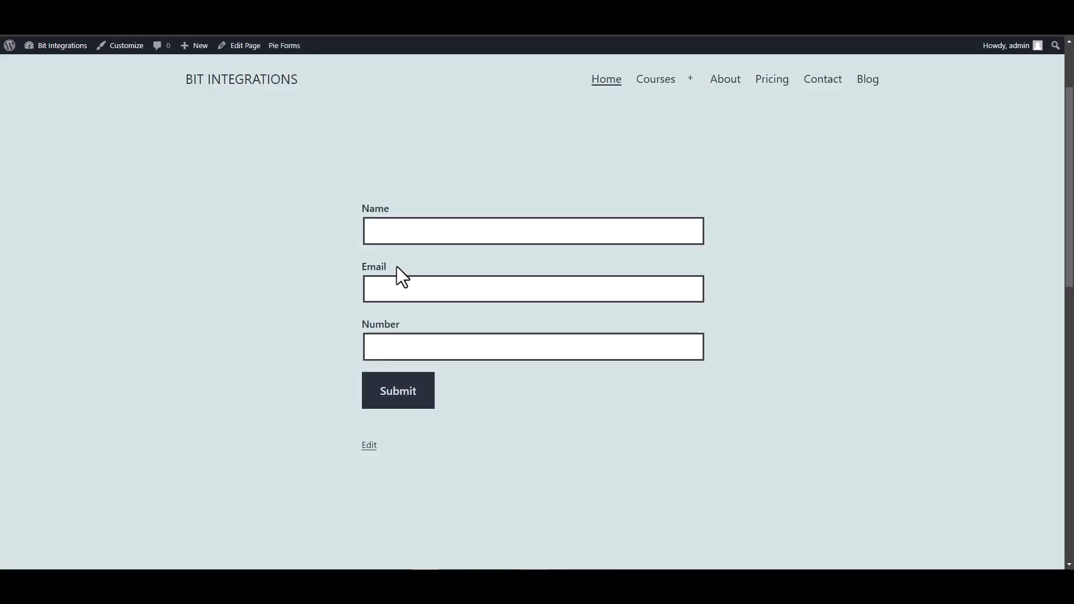
{"action": "left_click", "coordinate": [415, 232]}
{"action": "type", "text": "test"}
{"action": "left_click", "coordinate": [703, 287]}
{"action": "type", "text": "test@"}
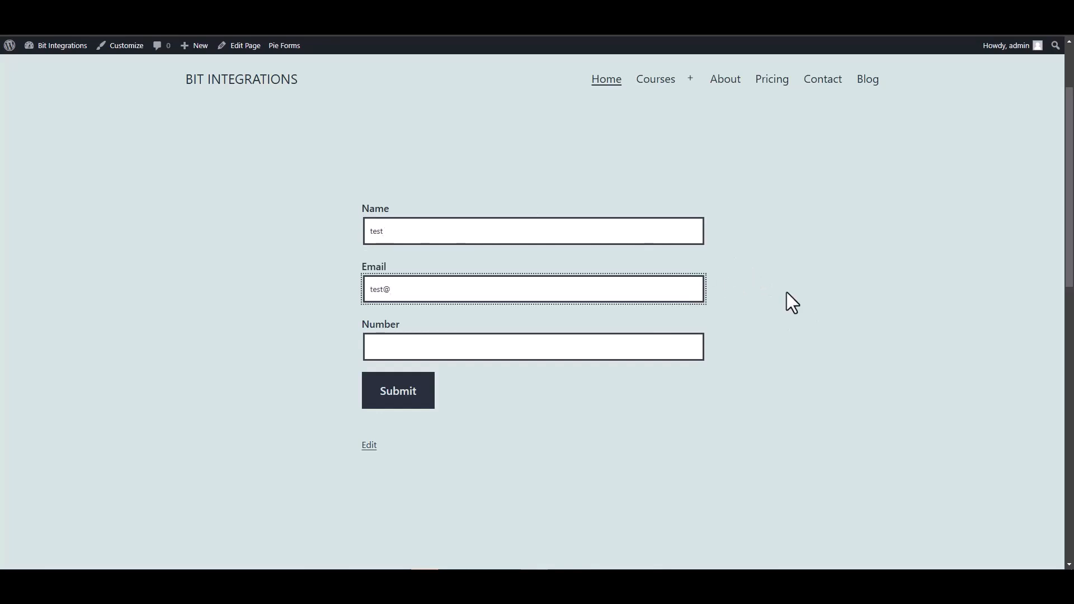
{"action": "type", "text": "gmail.com"}
Enter a test number, submit the form, and return to Bit Integrations
{"action": "left_click", "coordinate": [673, 342]}
{"action": "type", "text": "1234567"}
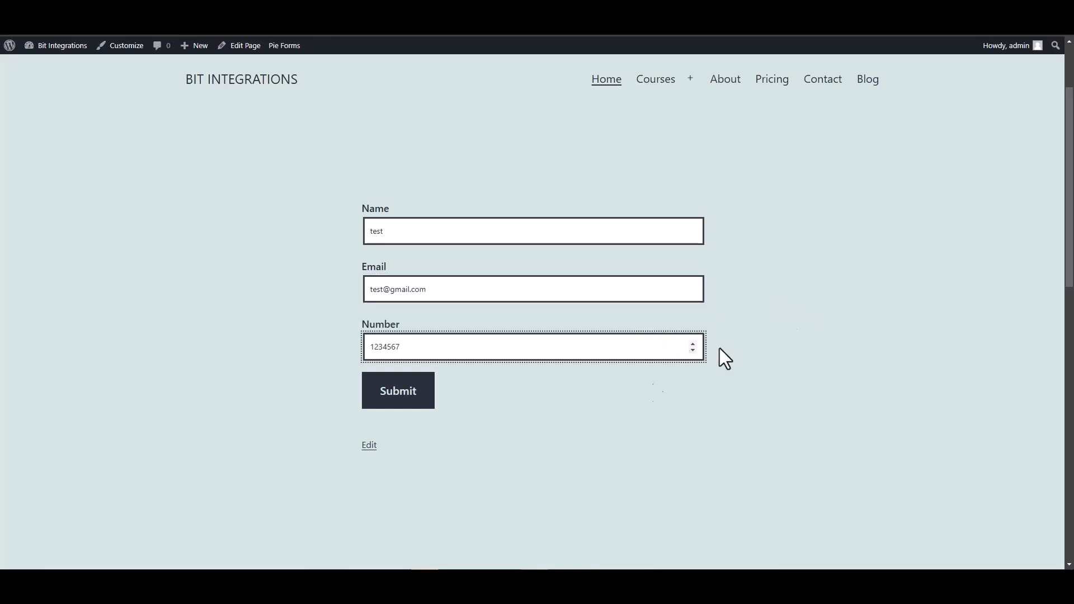
{"action": "left_click", "coordinate": [401, 394]}
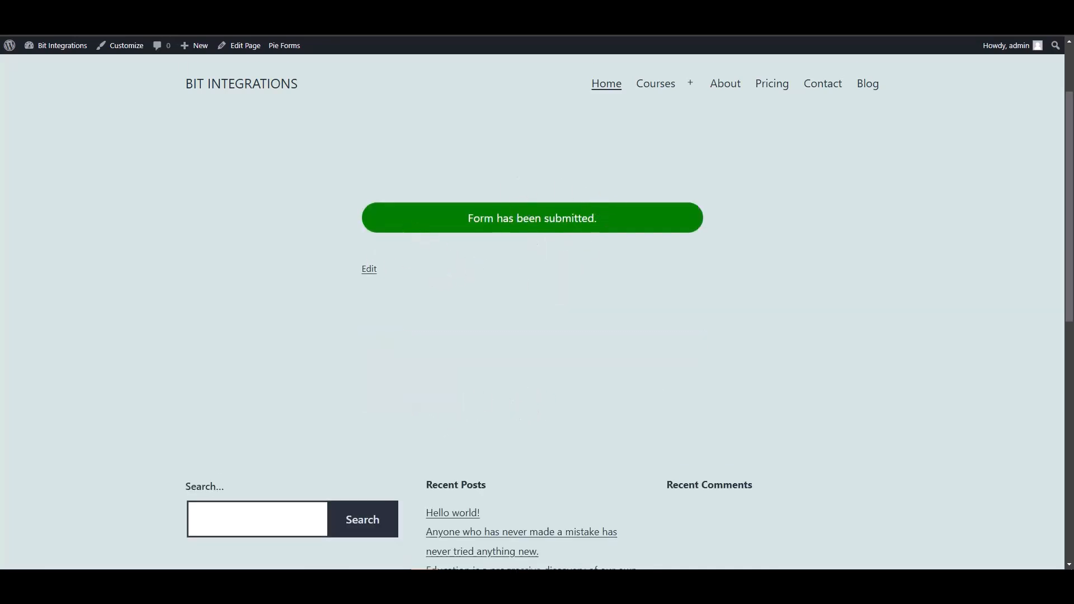
{"action": "left_click", "coordinate": [140, 11]}
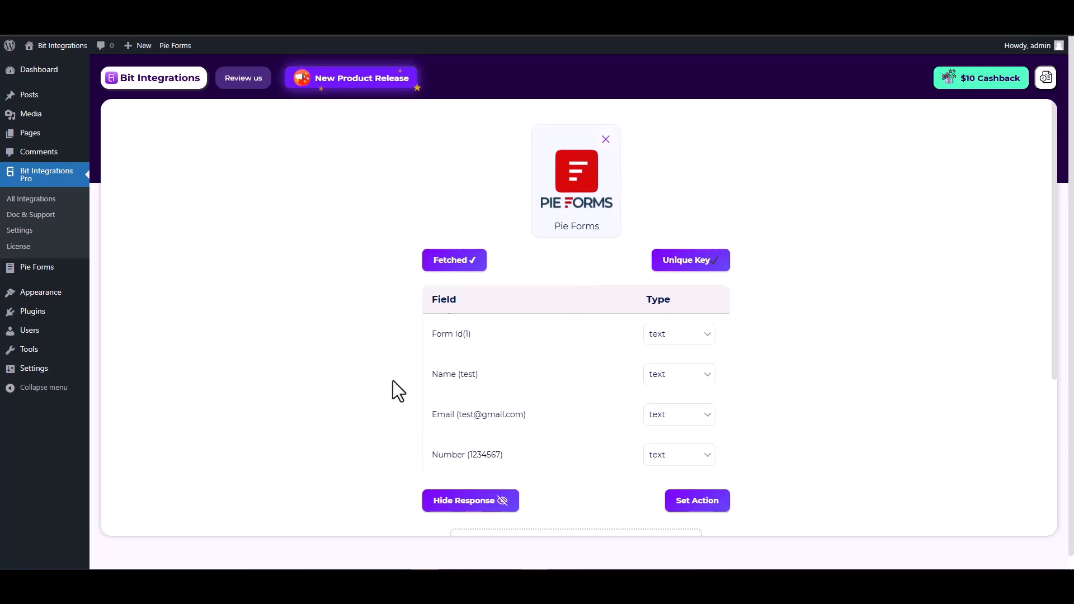
Review the fetched Form Id, Name, Email and Number fields, then proceed to Set Action
{"action": "scroll", "coordinate": [393, 381], "scroll_direction": "down", "scroll_amount": 2}
{"action": "left_click_drag", "start_coordinate": [483, 263], "coordinate": [432, 261]}
{"action": "left_click_drag", "start_coordinate": [526, 303], "coordinate": [436, 303]}
{"action": "left_click_drag", "start_coordinate": [503, 342], "coordinate": [436, 343]}
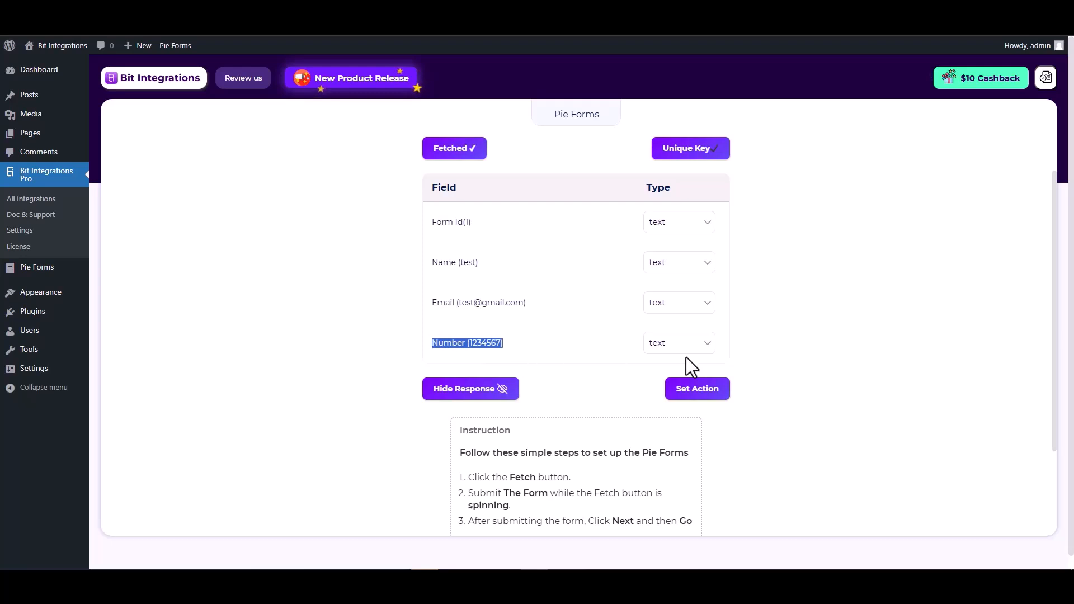
{"action": "left_click", "coordinate": [801, 361]}
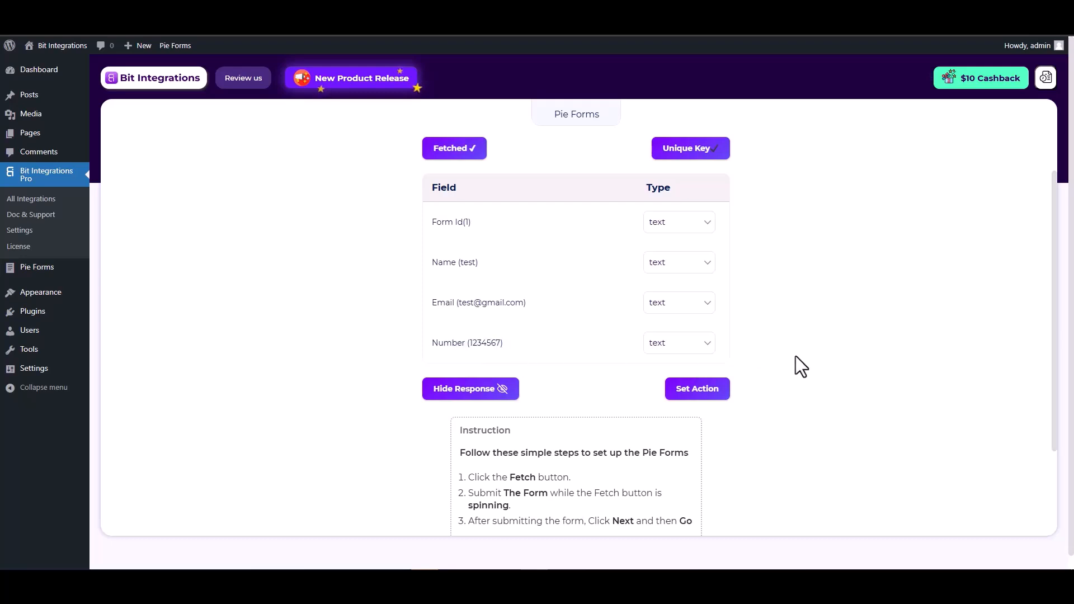
{"action": "left_click", "coordinate": [700, 392]}
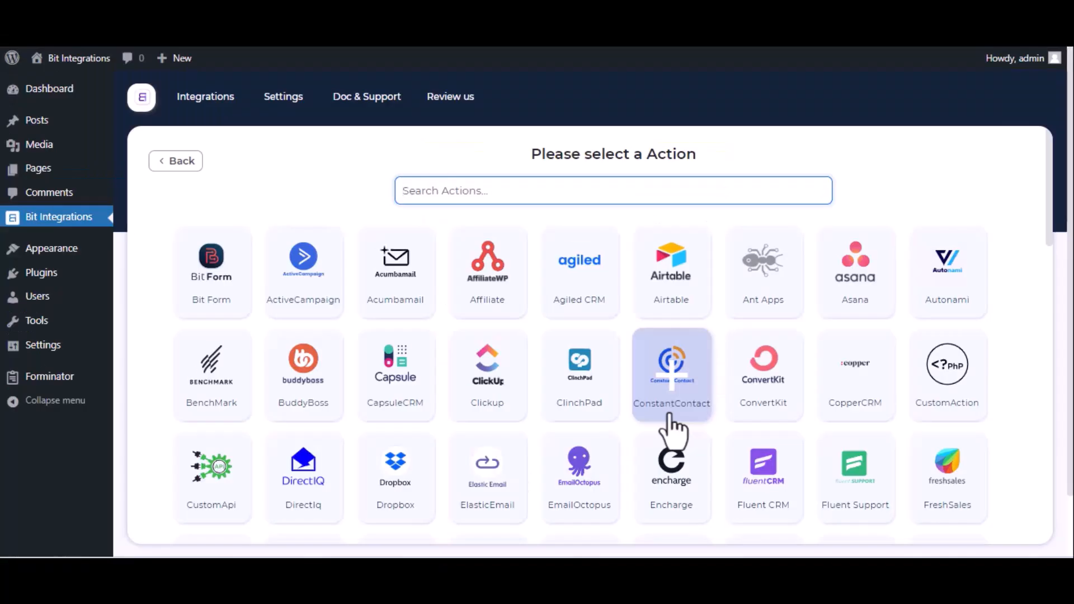
Search actions for 'maili' and select Mailify
{"action": "type", "text": "maili"}
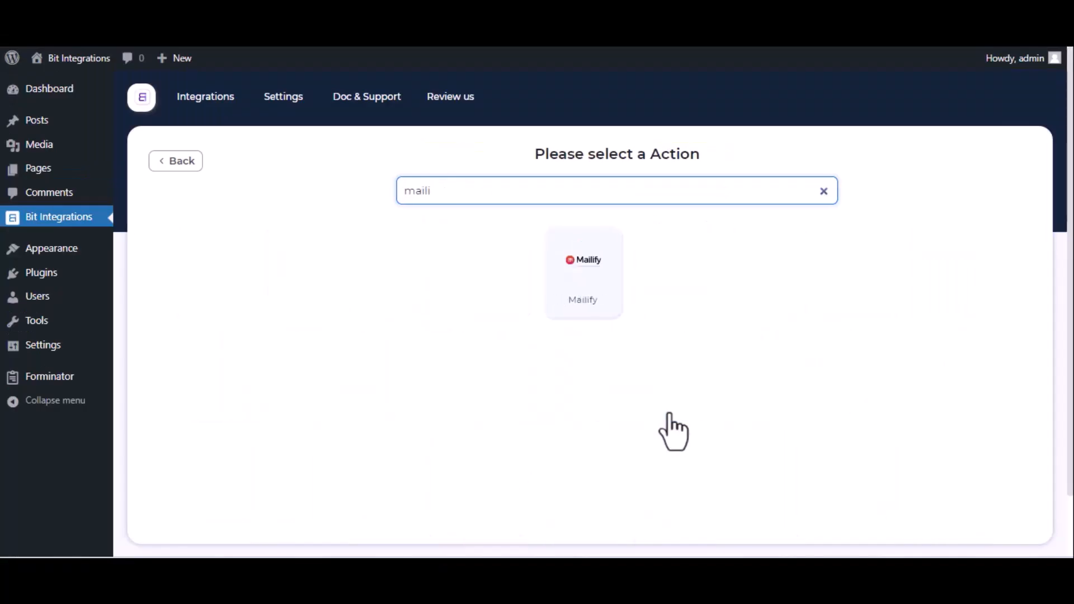
{"action": "left_click", "coordinate": [607, 303]}
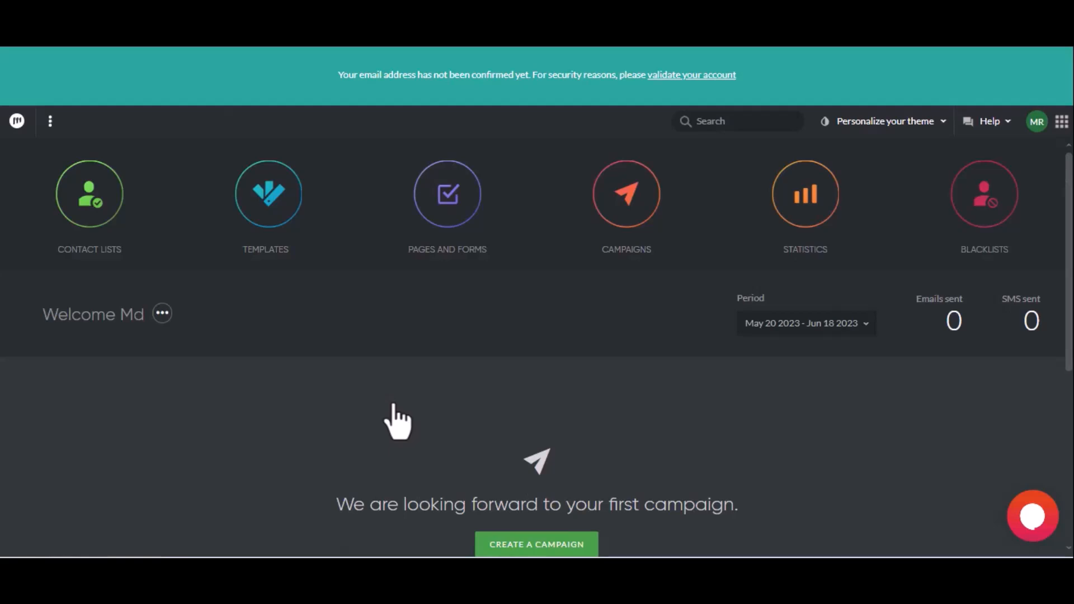
{"action": "left_click", "coordinate": [1037, 124]}
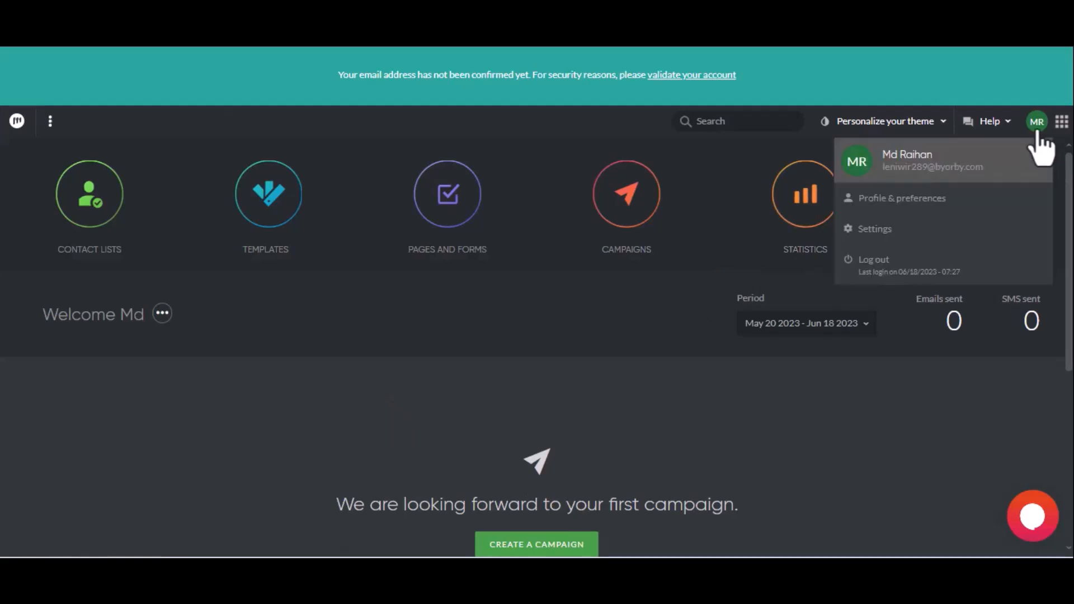
{"action": "left_click", "coordinate": [938, 230]}
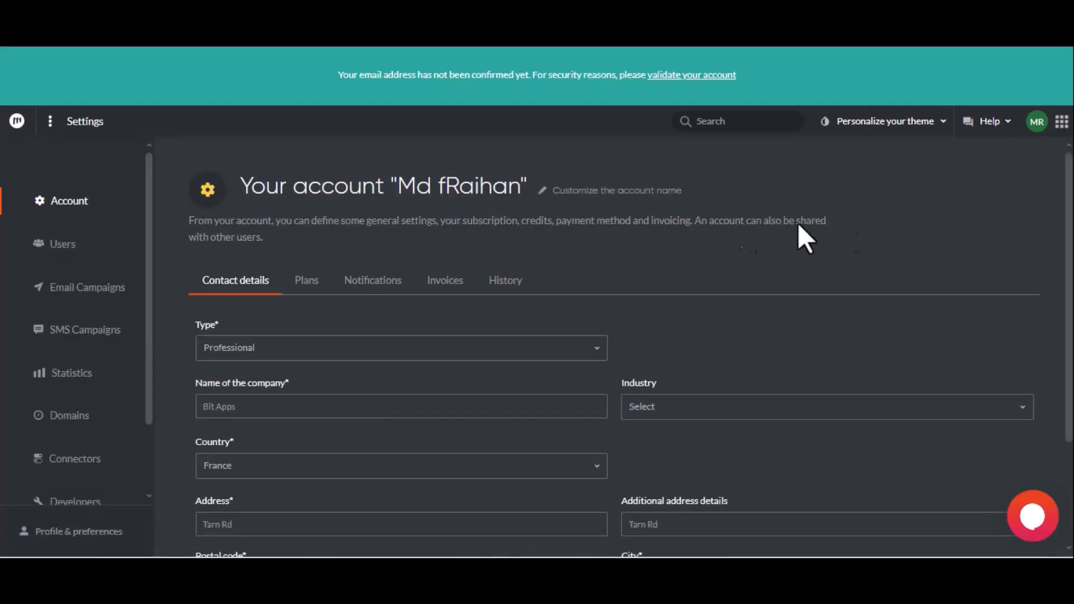
{"action": "scroll", "coordinate": [117, 384], "scroll_direction": "down", "scroll_amount": 2}
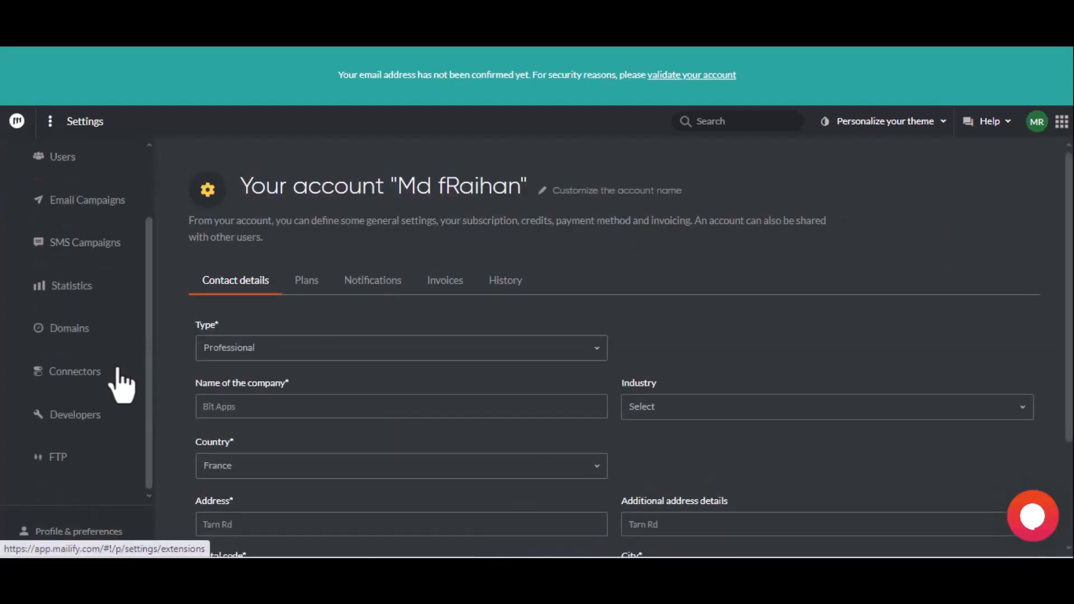
{"action": "left_click", "coordinate": [105, 412]}
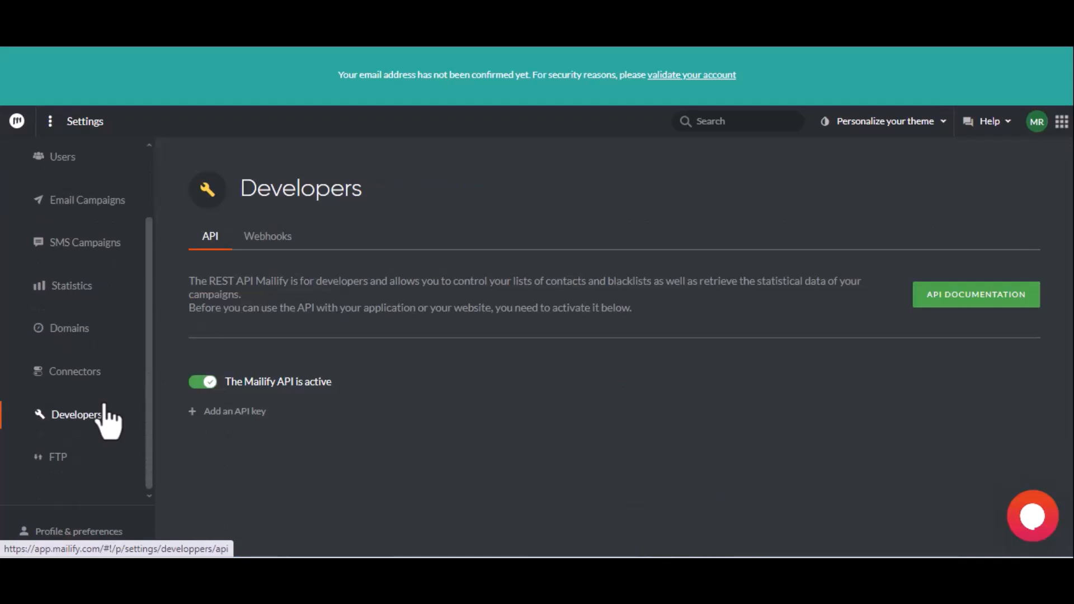
Create an API key described 'For Bit Integrations' and copy the account number
{"action": "left_click", "coordinate": [217, 413]}
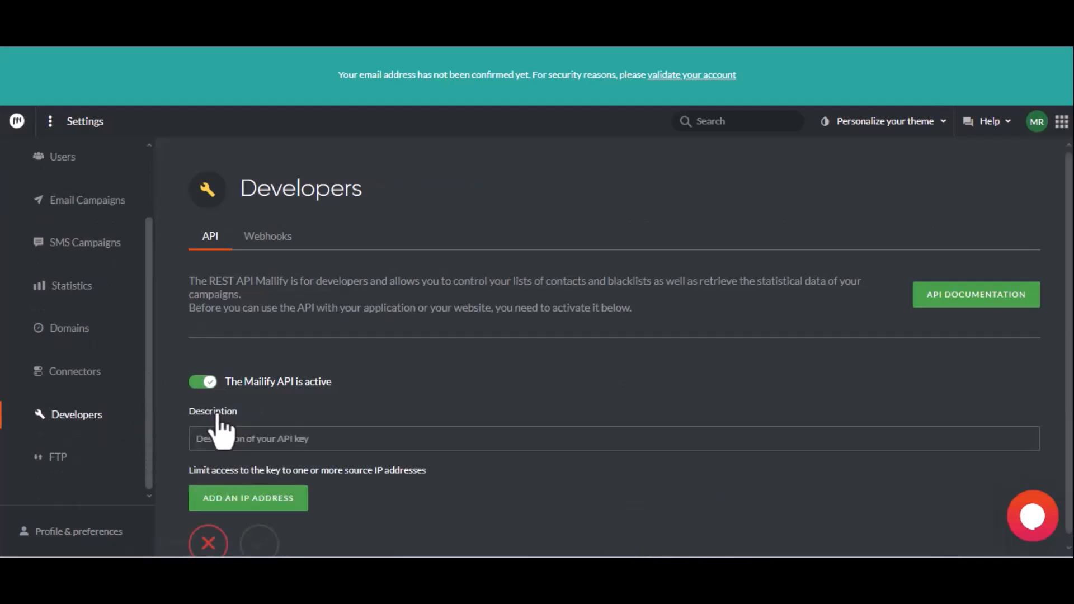
{"action": "type", "text": "For B"}
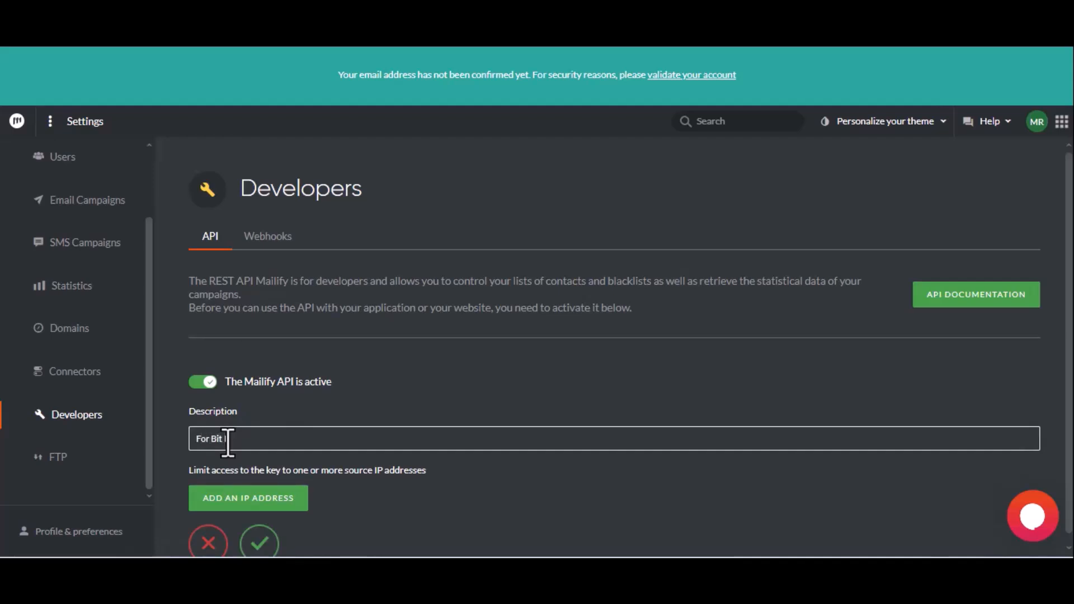
{"action": "type", "text": "it Integrations"}
{"action": "left_click", "coordinate": [262, 541]}
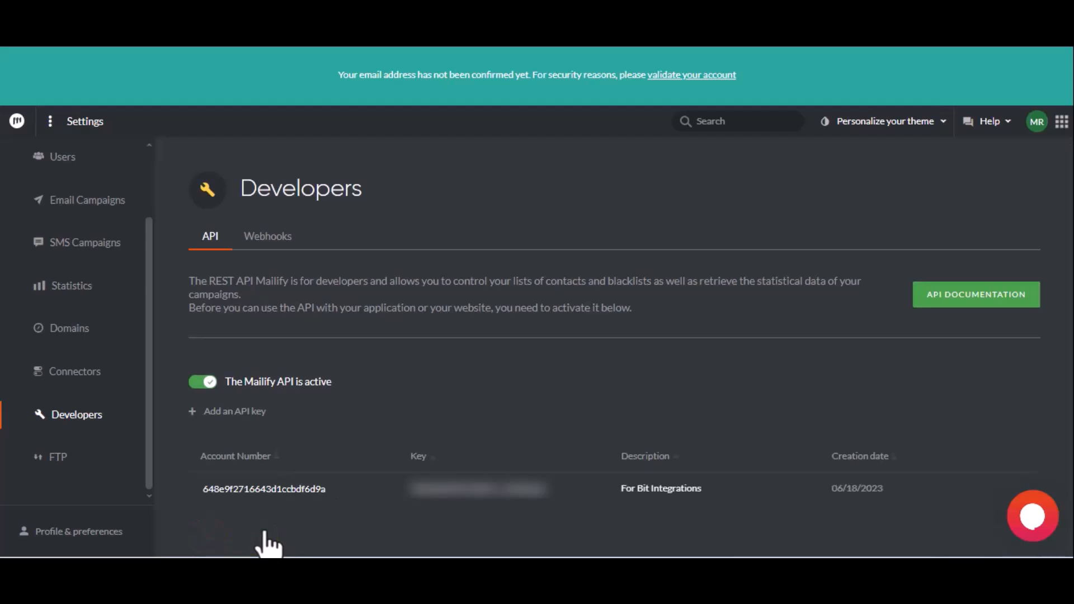
{"action": "double_click", "coordinate": [263, 490]}
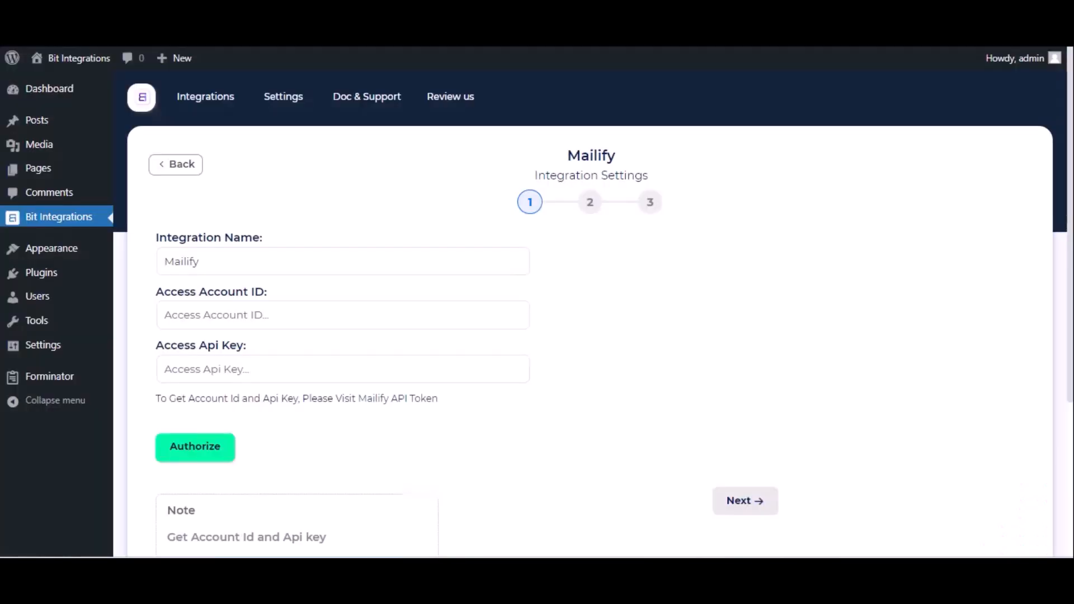
Paste the Mailify account ID and API key, then authorize the connection
{"action": "left_click", "coordinate": [211, 316]}
{"action": "key", "text": "ctrl+v"}
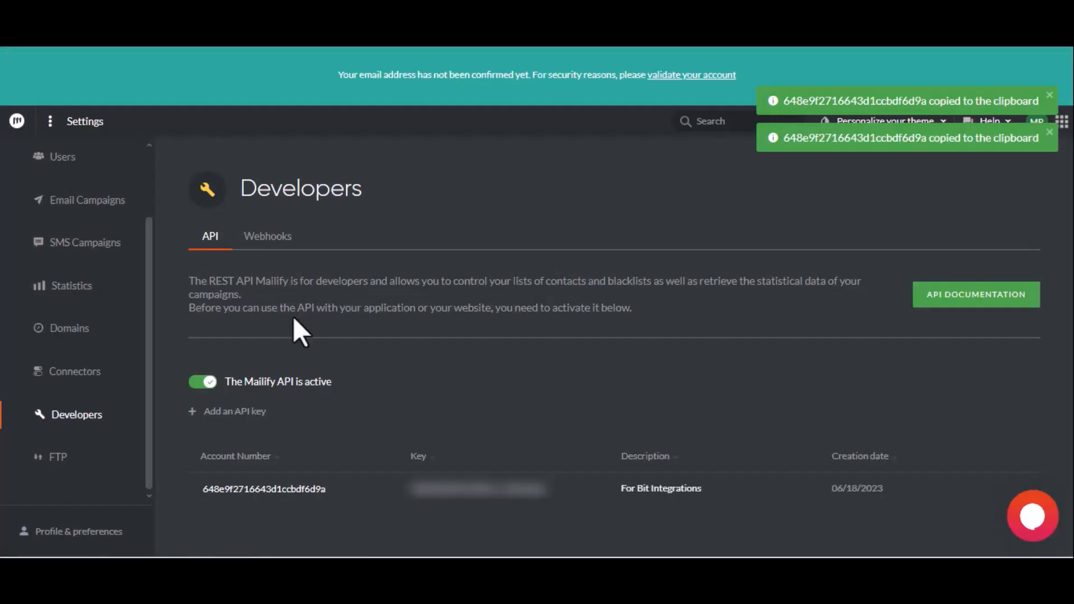
{"action": "left_click", "coordinate": [473, 490]}
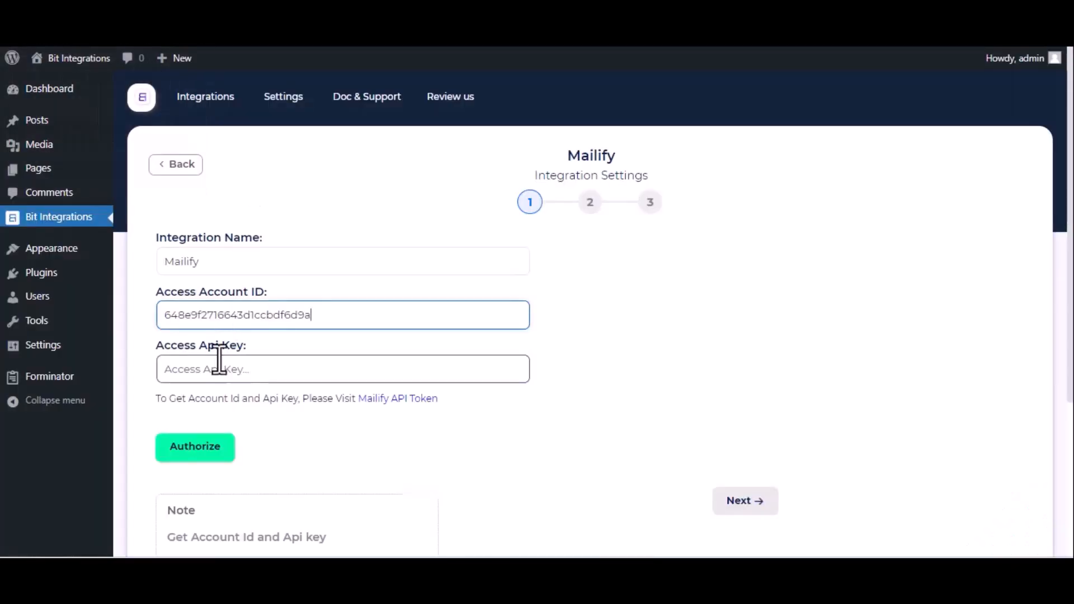
{"action": "left_click", "coordinate": [220, 362]}
{"action": "key", "text": "ctrl+v"}
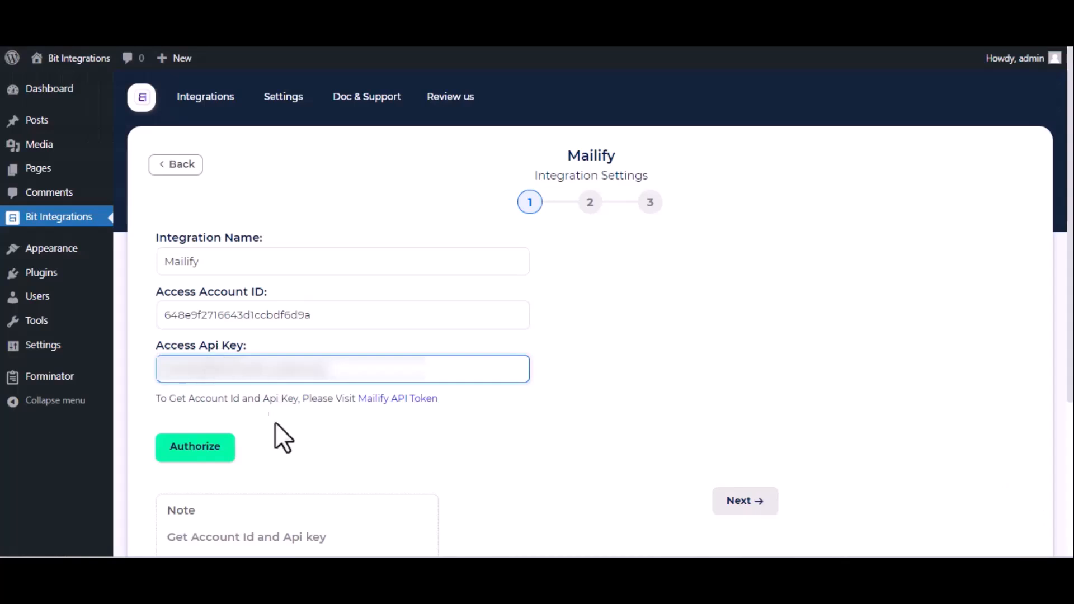
{"action": "left_click", "coordinate": [206, 457]}
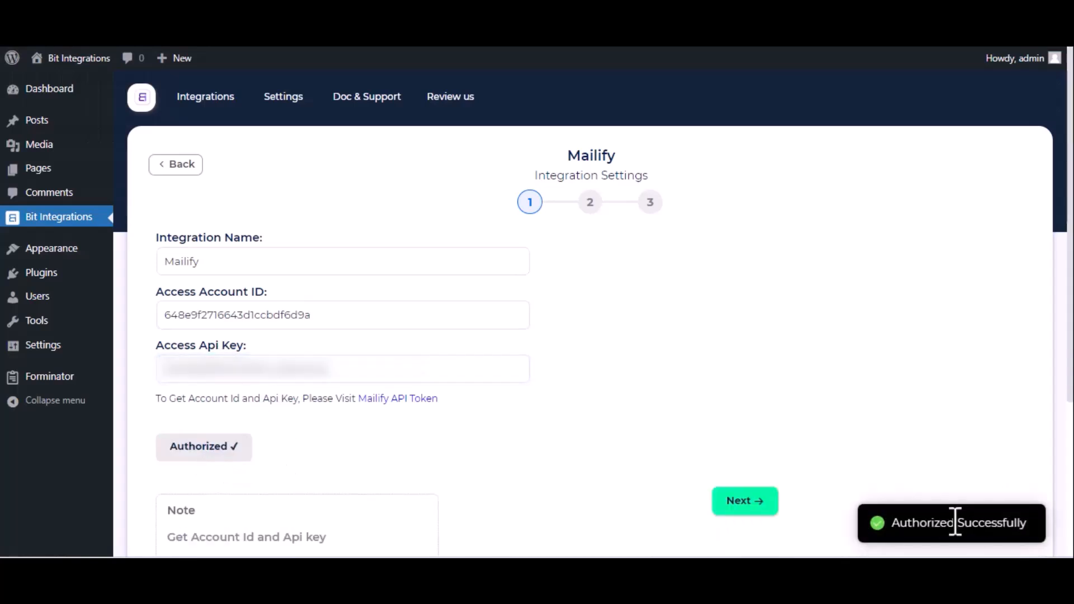
{"action": "left_click", "coordinate": [753, 511]}
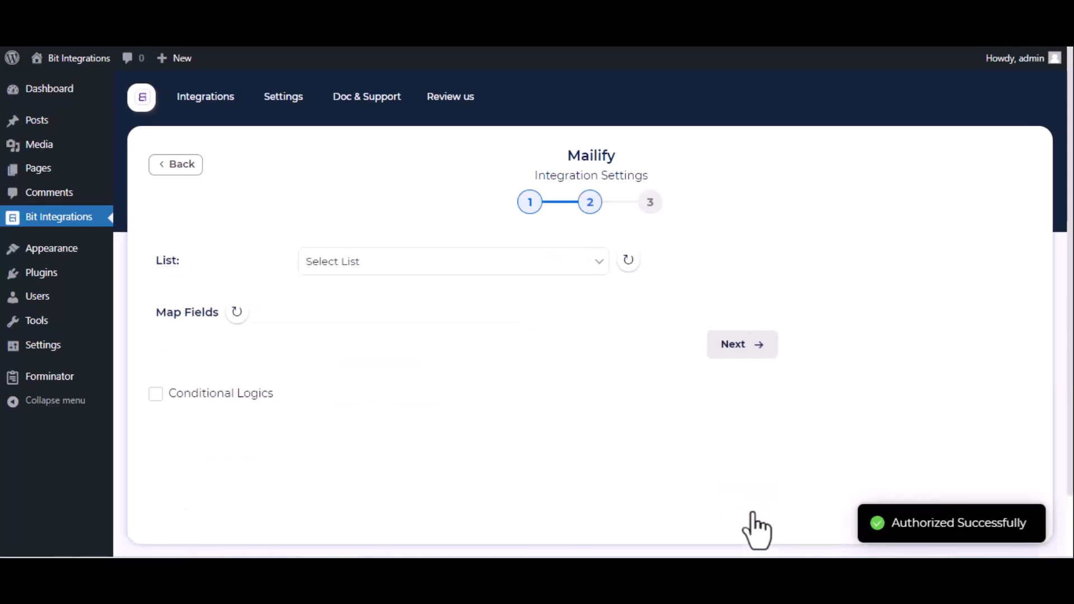
Choose the Contacts list and map Email-1 to the Mailify Email field
{"action": "left_click", "coordinate": [542, 272]}
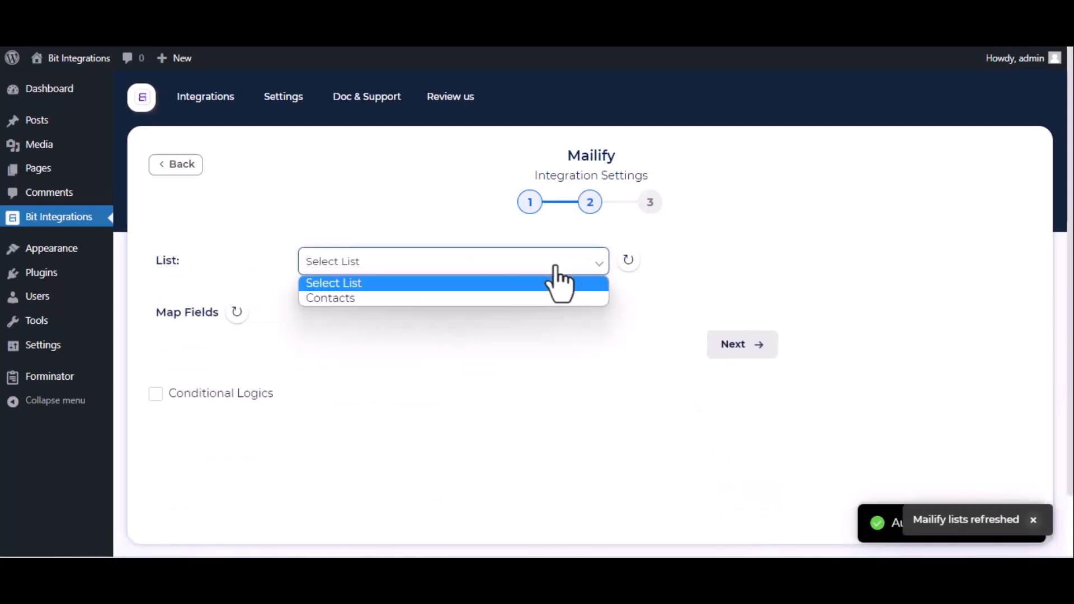
{"action": "left_click", "coordinate": [495, 299]}
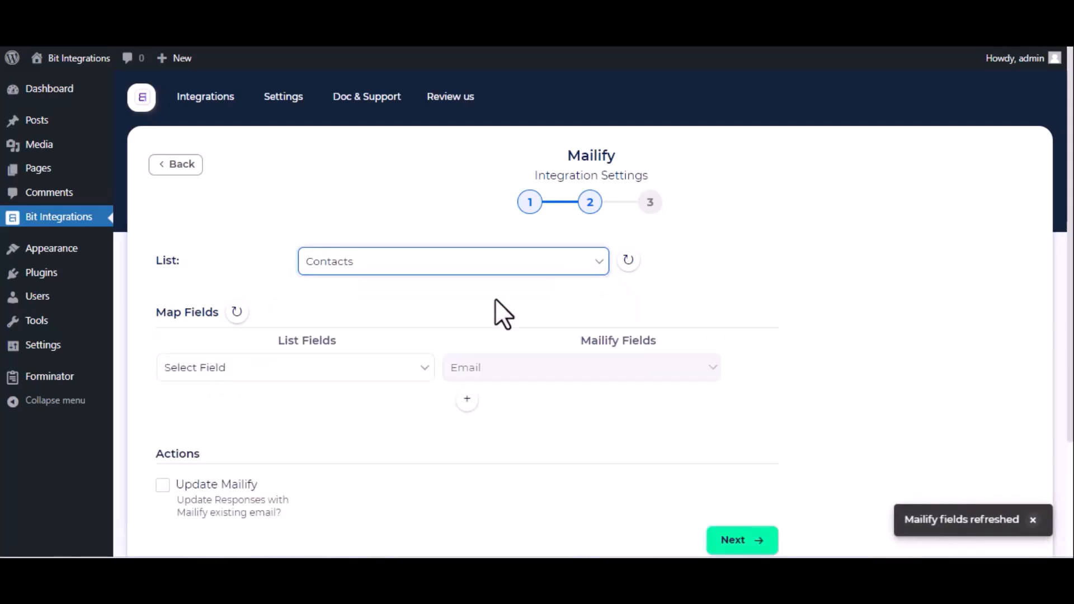
{"action": "left_click", "coordinate": [311, 371]}
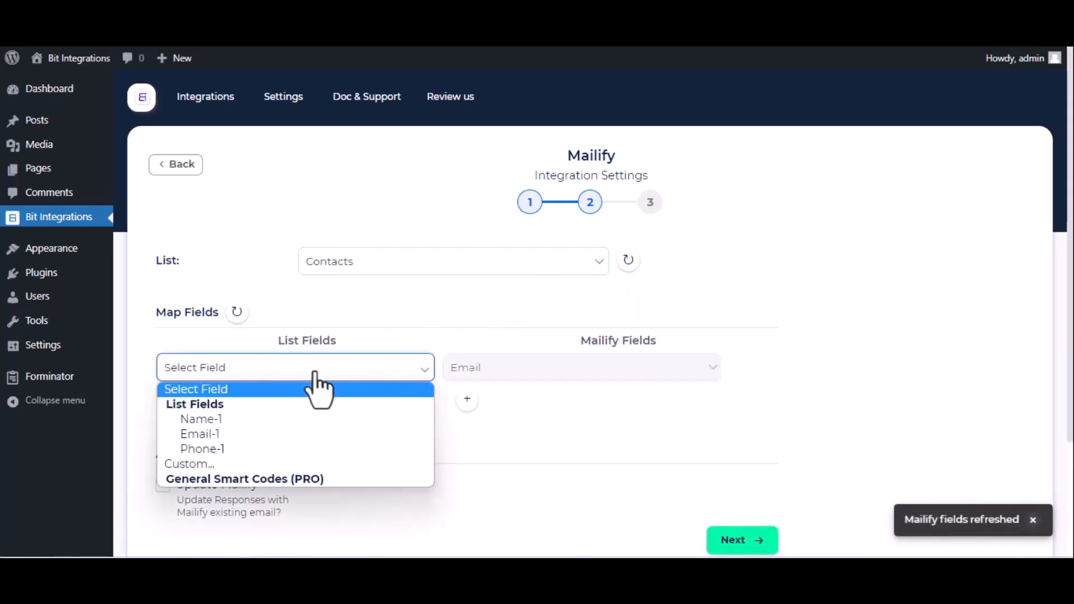
{"action": "left_click", "coordinate": [276, 436]}
Add mappings for Name-1 to First name and Phone-1 to Mobile phone number
{"action": "left_click", "coordinate": [467, 399]}
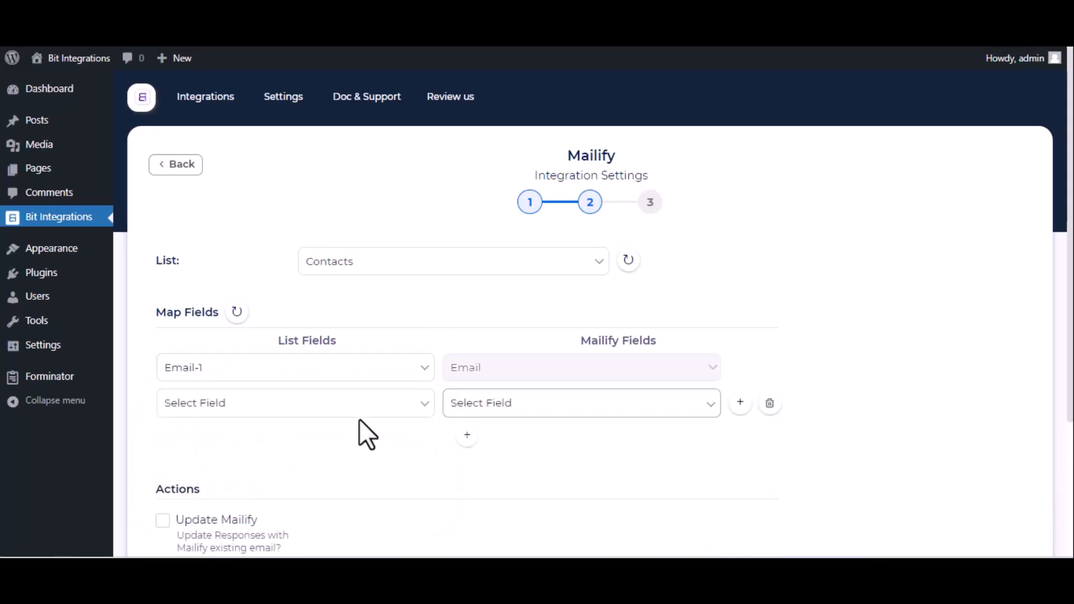
{"action": "left_click", "coordinate": [361, 412]}
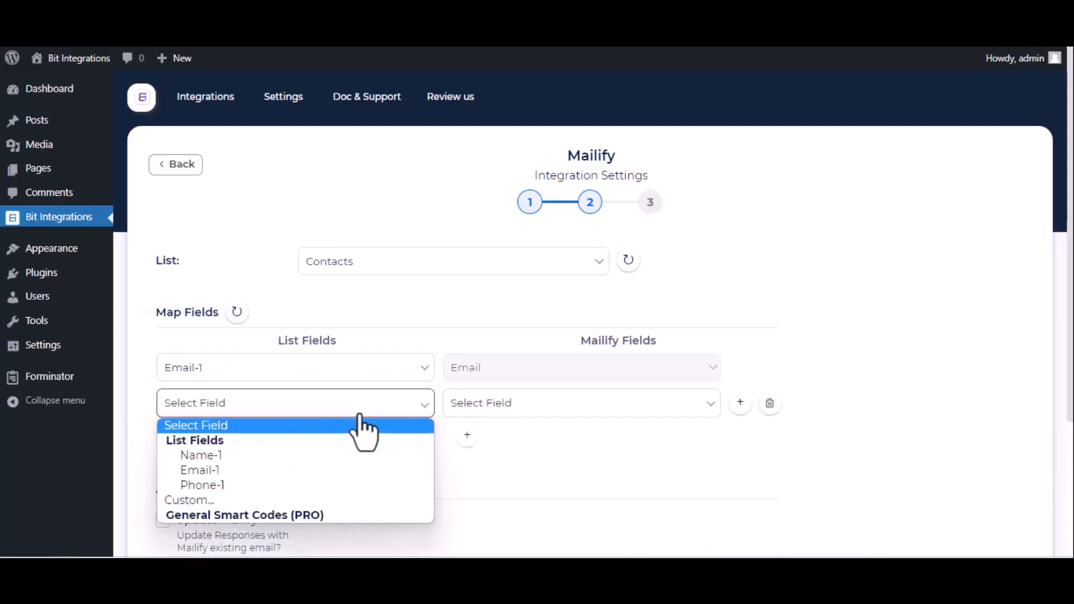
{"action": "left_click", "coordinate": [264, 462]}
{"action": "left_click", "coordinate": [628, 418]}
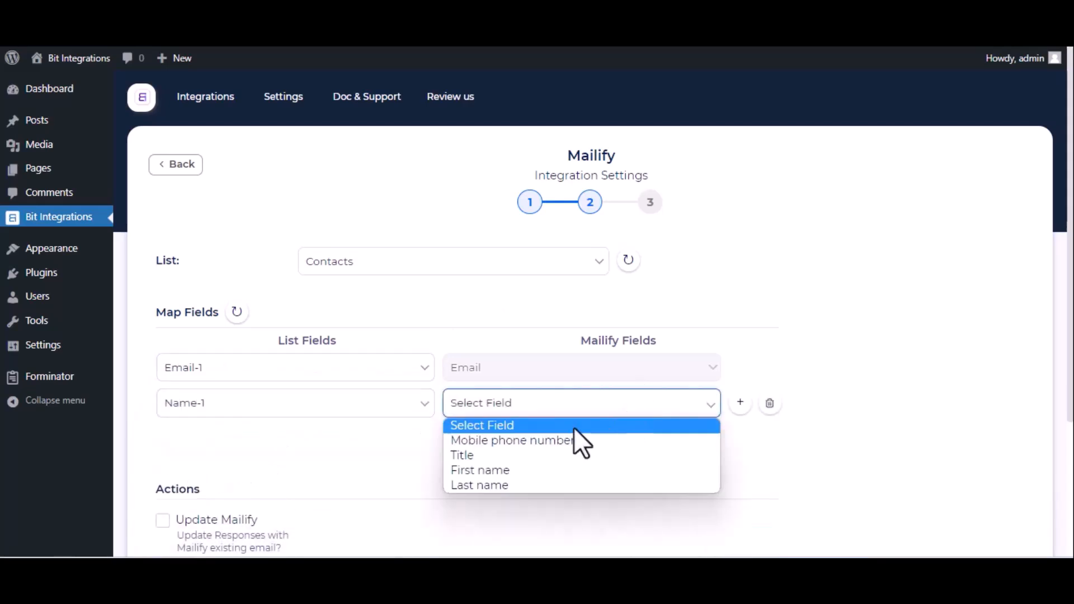
{"action": "left_click", "coordinate": [531, 470]}
{"action": "left_click", "coordinate": [468, 435]}
{"action": "left_click", "coordinate": [405, 438]}
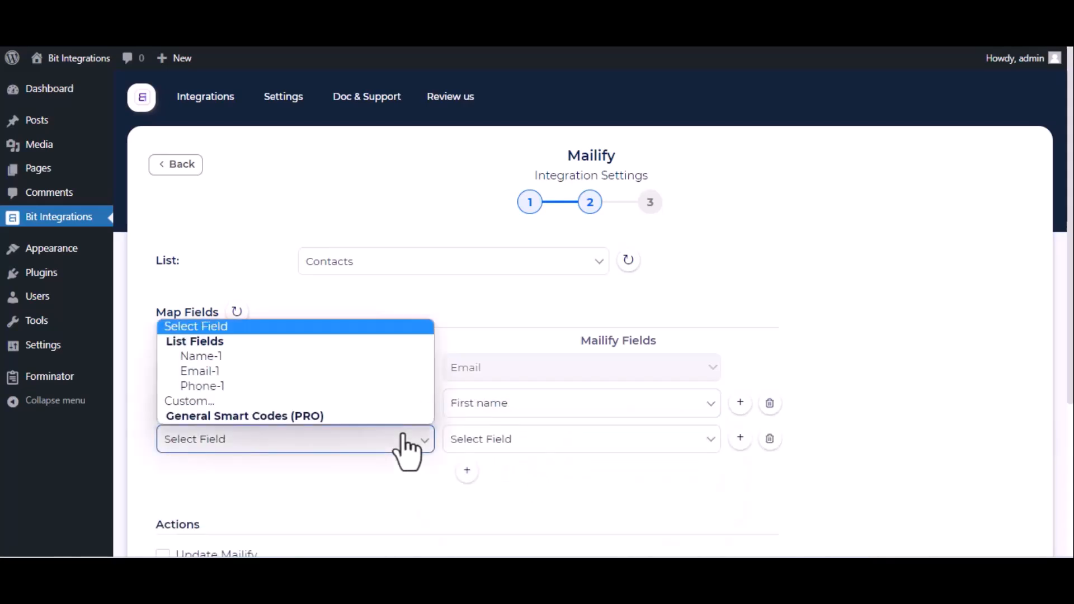
{"action": "left_click", "coordinate": [308, 387]}
{"action": "left_click", "coordinate": [528, 442]}
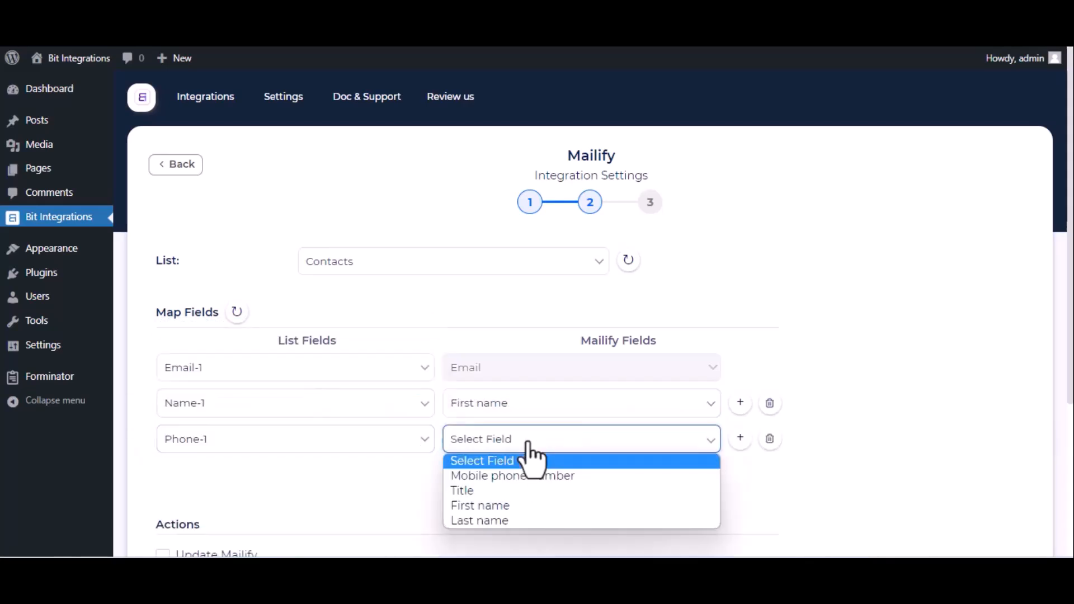
{"action": "left_click", "coordinate": [501, 476]}
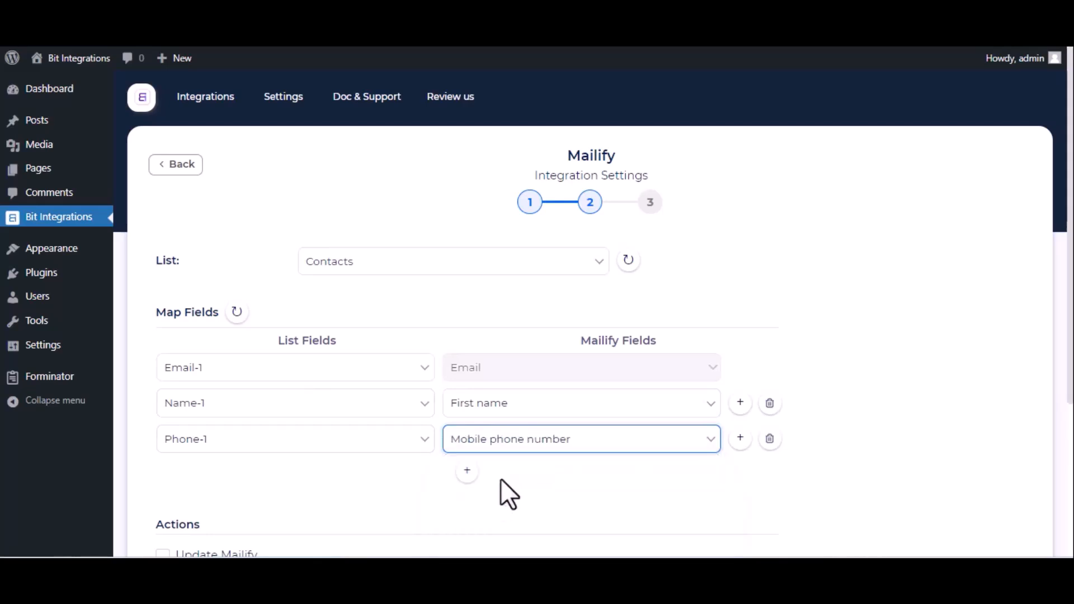
Advance to the final step and finish and save the Mailify integration
{"action": "scroll", "coordinate": [501, 478], "scroll_direction": "down", "scroll_amount": 4}
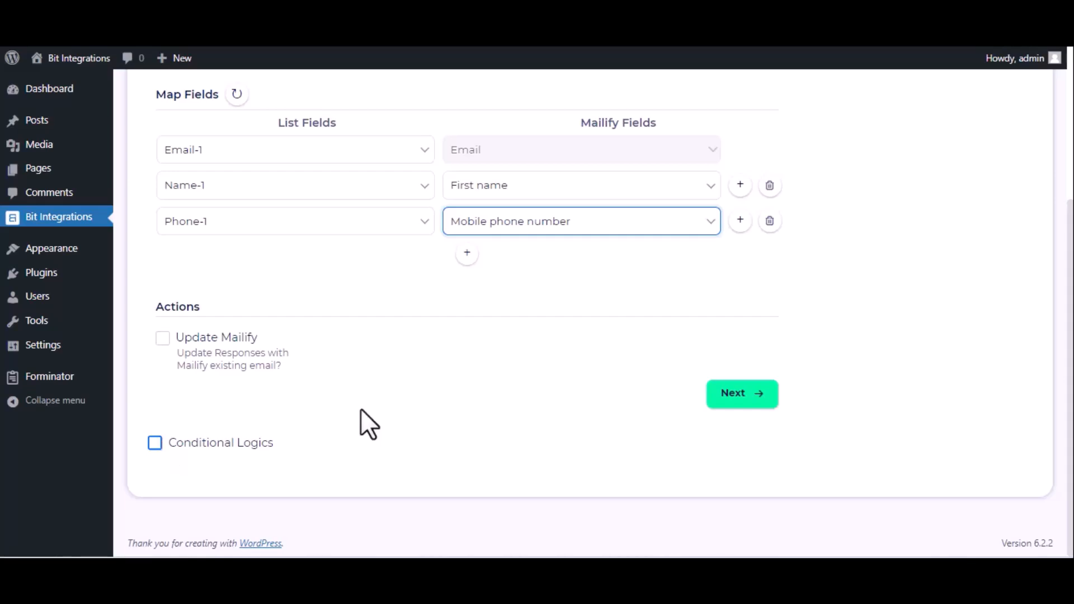
{"action": "left_click", "coordinate": [724, 398]}
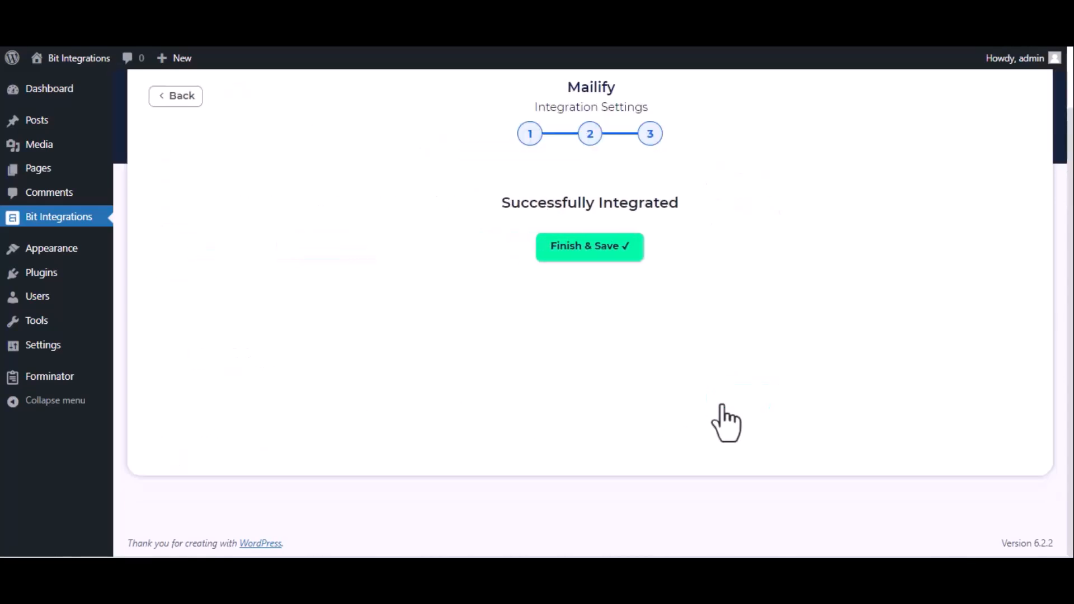
{"action": "left_click", "coordinate": [610, 254]}
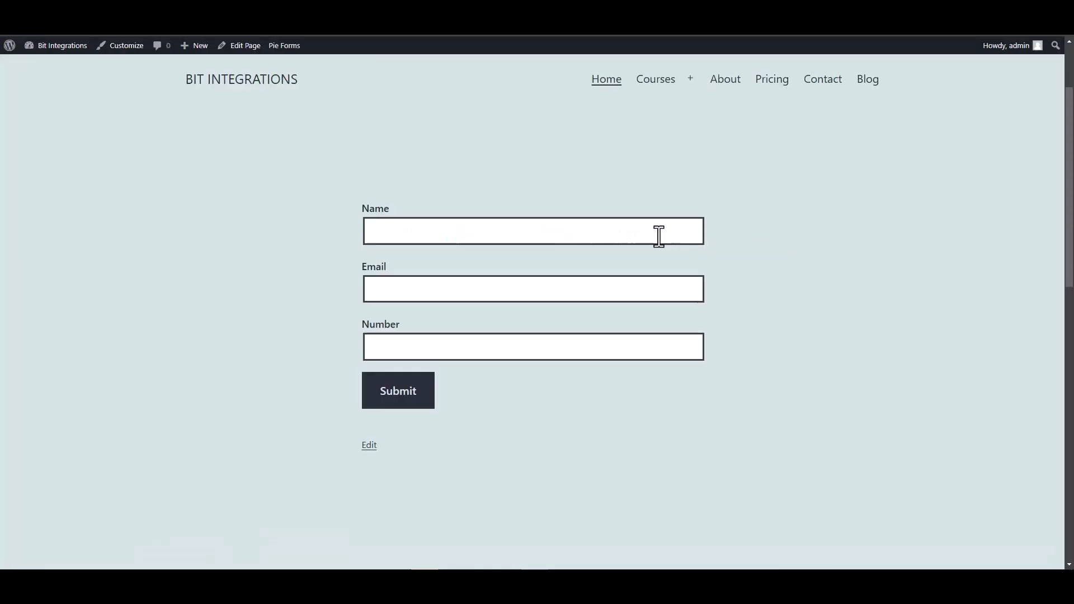
{"action": "left_click", "coordinate": [657, 235]}
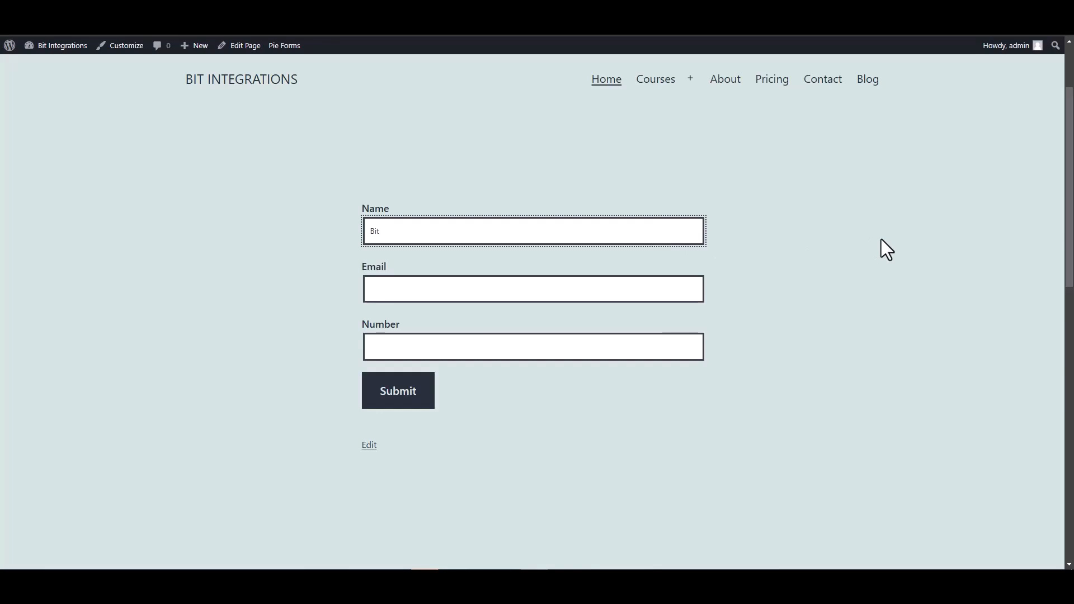
Submit a Pie Forms test entry with name 'Bit Integrat', a support e-mail and a number
{"action": "type", "text": "Bit Integrations"}
{"action": "left_click", "coordinate": [663, 288]}
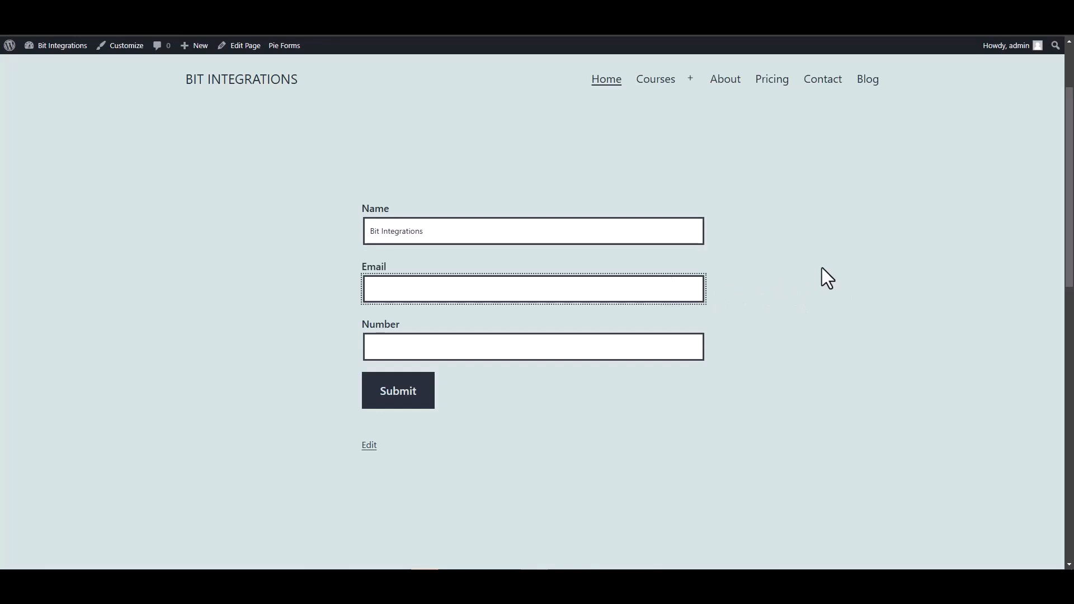
{"action": "left_click", "coordinate": [676, 344]}
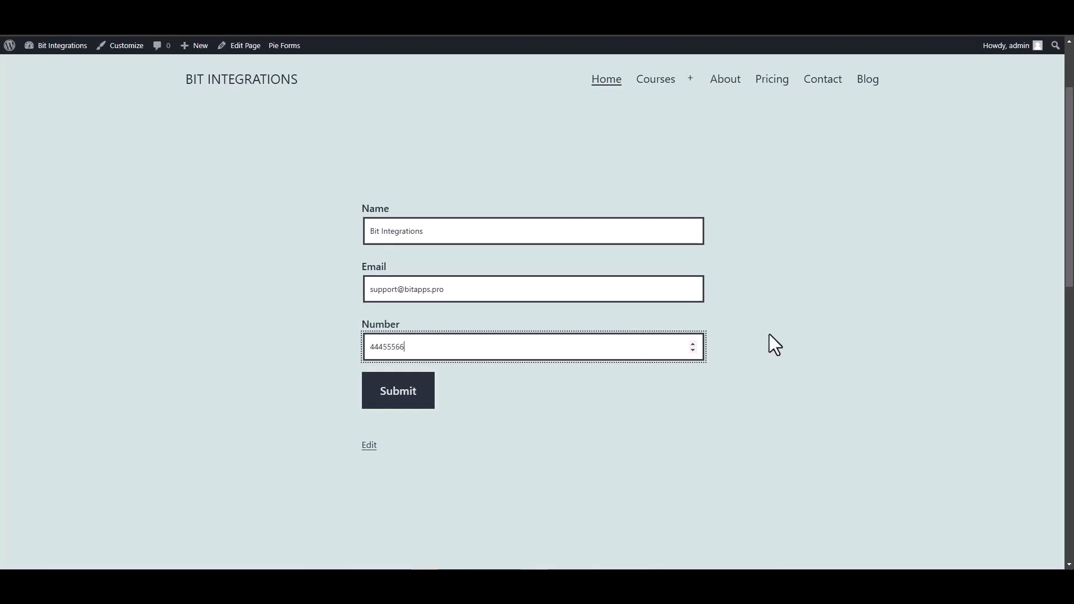
{"action": "left_click", "coordinate": [403, 402]}
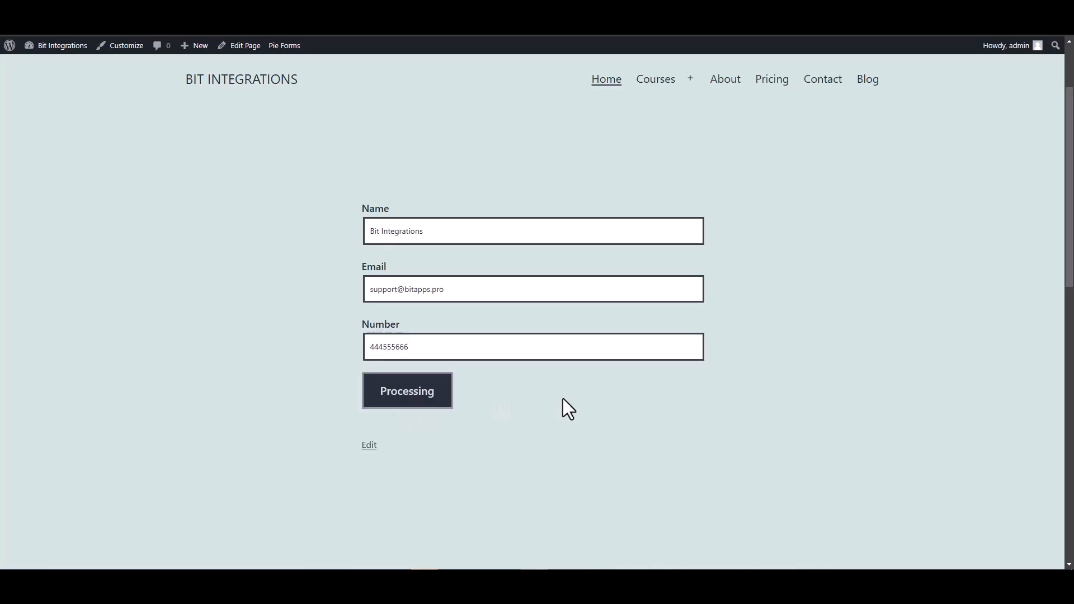
{"action": "scroll", "coordinate": [563, 398], "scroll_direction": "down", "scroll_amount": 3}
{"action": "scroll", "coordinate": [526, 293], "scroll_direction": "up", "scroll_amount": 2}
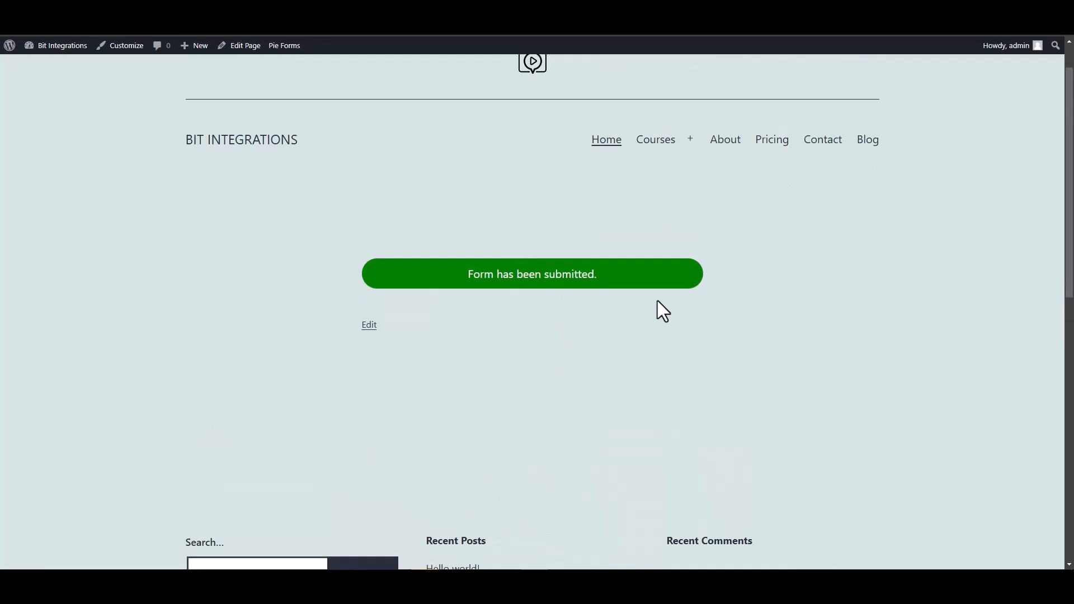